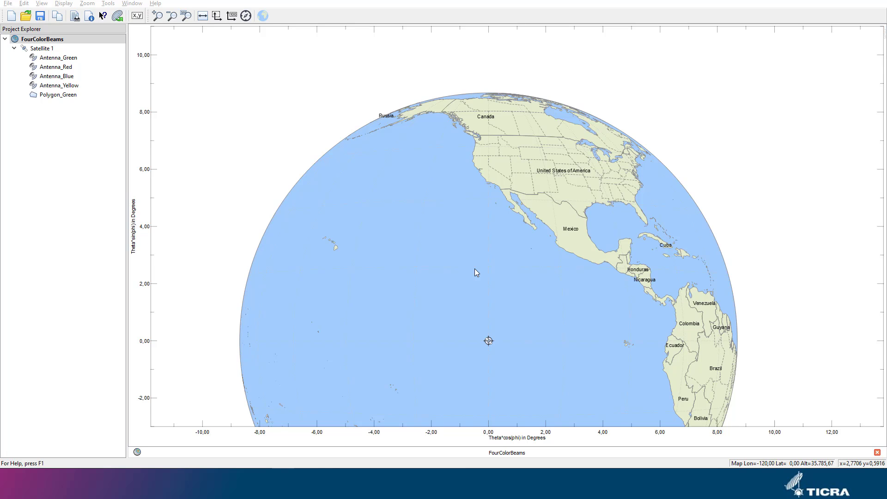
- In Polygon_Green, define a regular polygon grid with the range given by radius, origin X 2 and Y 6, and field of view 4 degrees
double_click(71, 95)
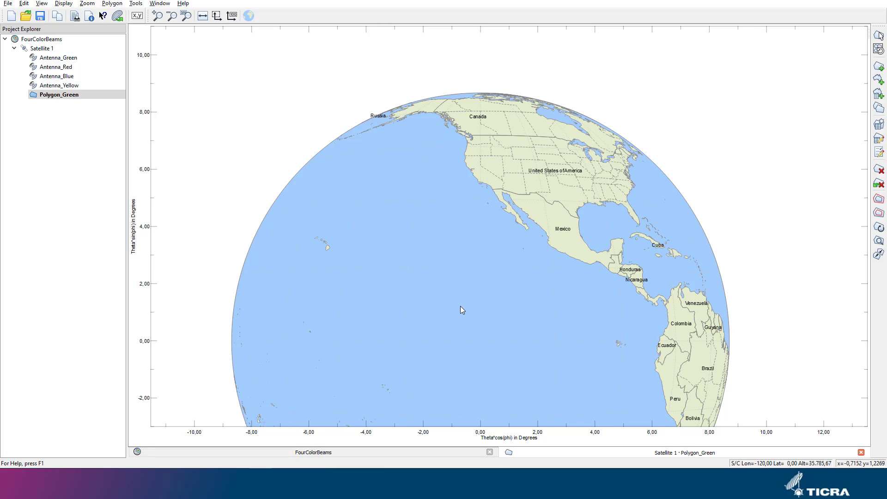
click(136, 4)
mouse_move(215, 14)
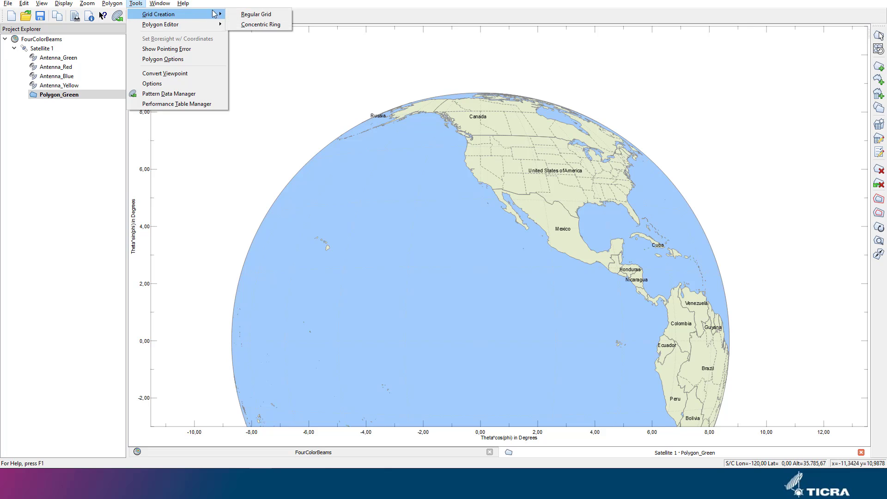
click(242, 15)
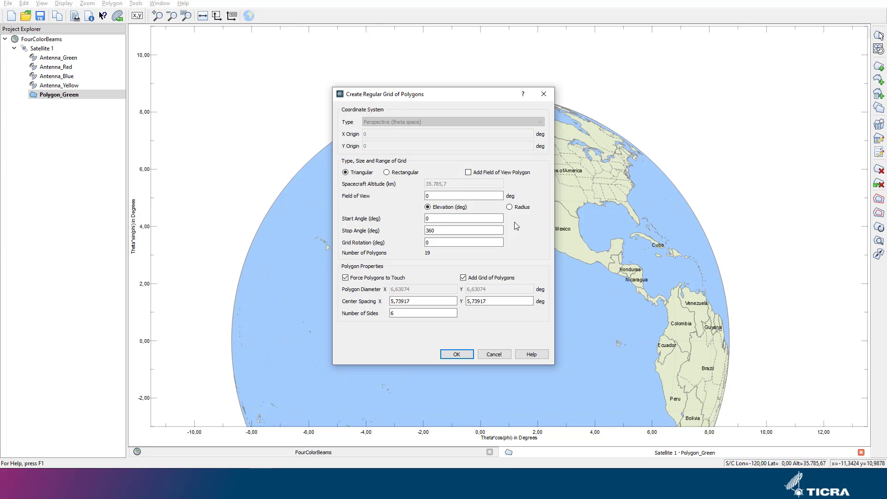
click(511, 208)
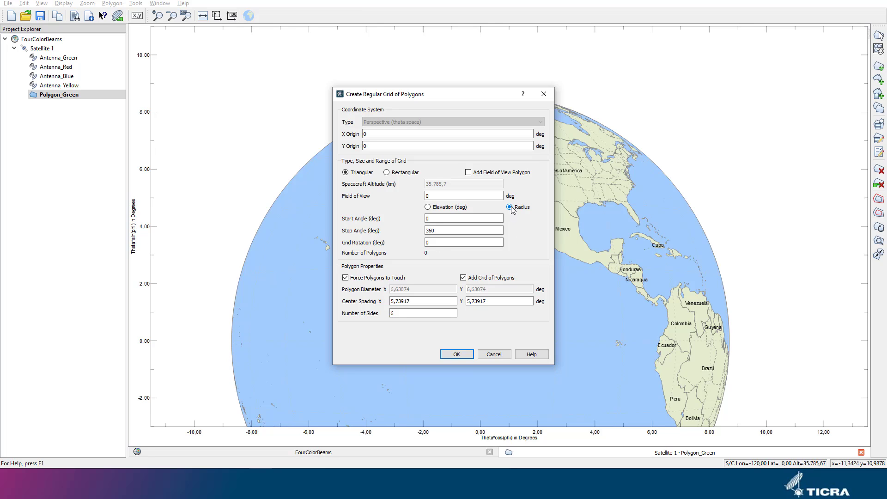
double_click(372, 135)
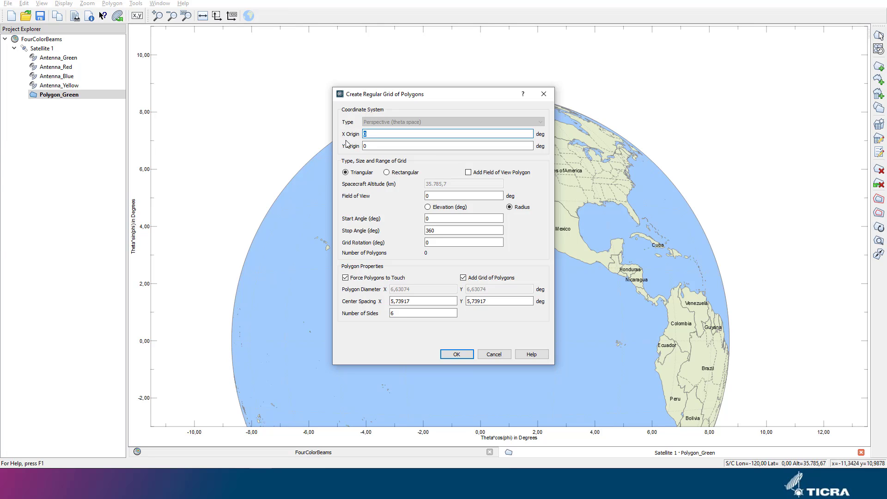
text(2)
double_click(372, 145)
text(6)
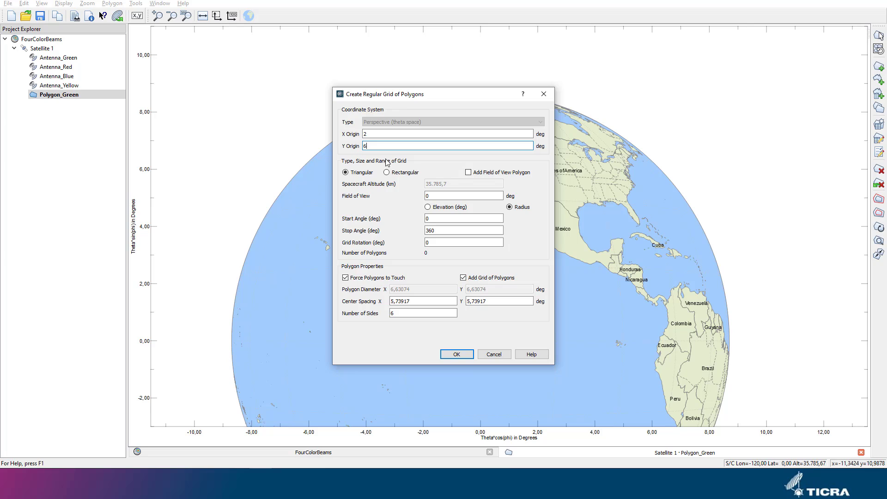
double_click(429, 196)
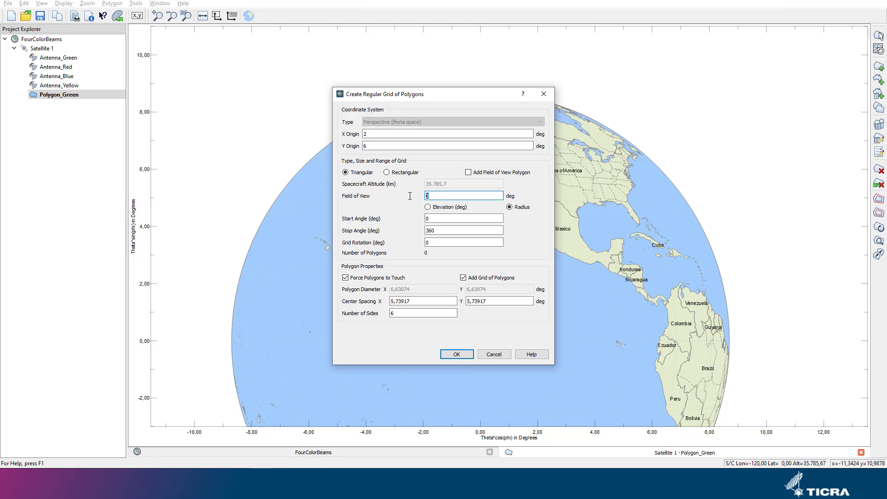
text(4)
- Turn off forced polygon touching, set polygon diameter to 1 and center spacing to 2 degrees in X and Y, and create the grid
click(358, 280)
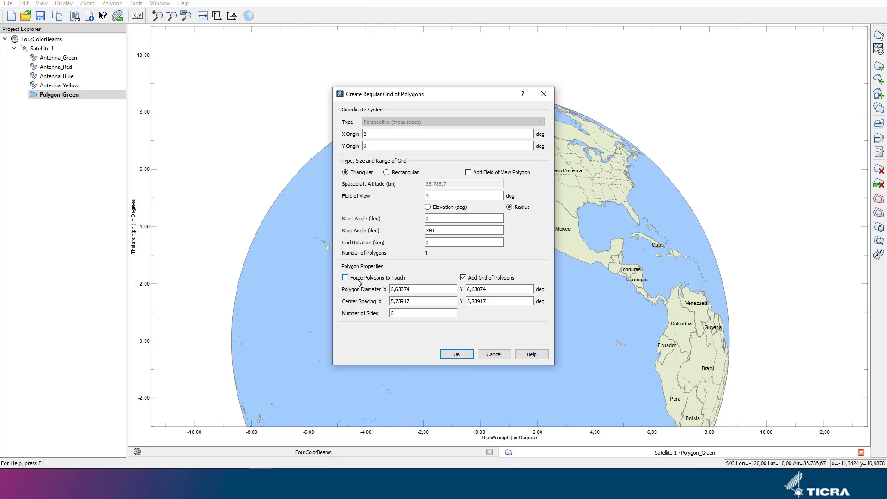
key(Tab)
text(1)
key(Tab)
text(1)
drag(419, 300, 383, 303)
text(2)
key(Tab)
text(2)
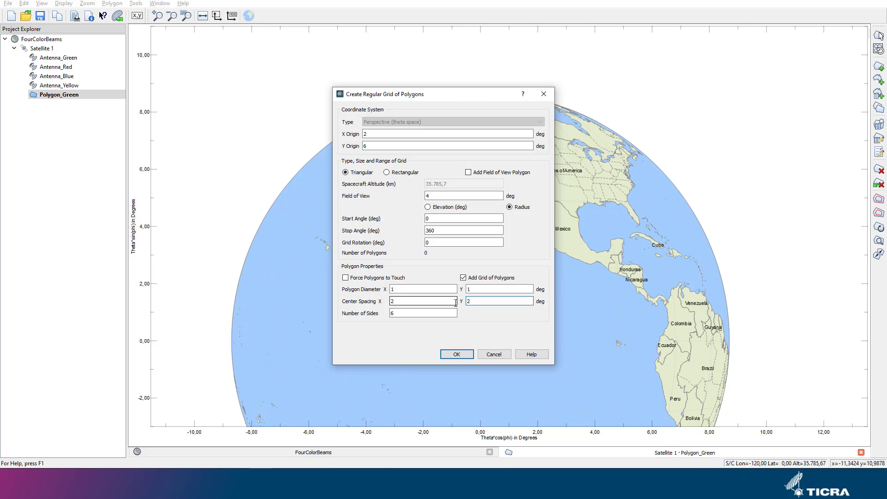
click(453, 355)
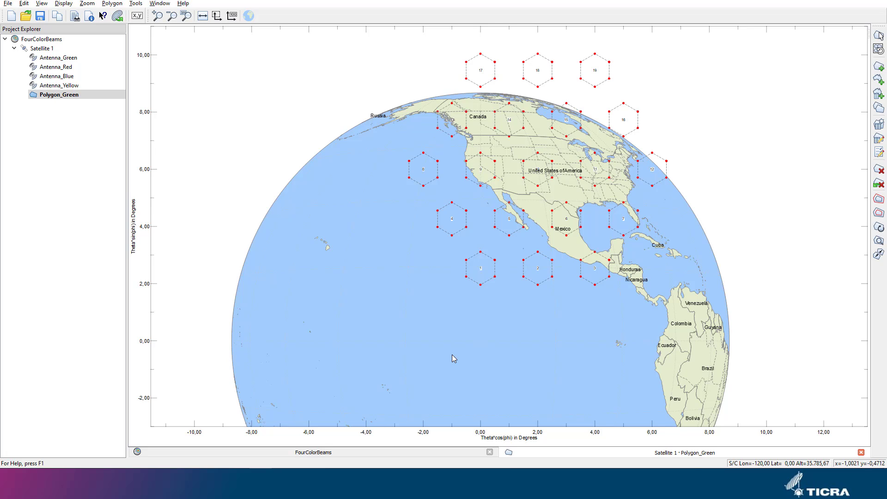
- Deselect the grid, and delete the three hexagons in the northernmost row and the three in the southernmost row
key(ctrl+a)
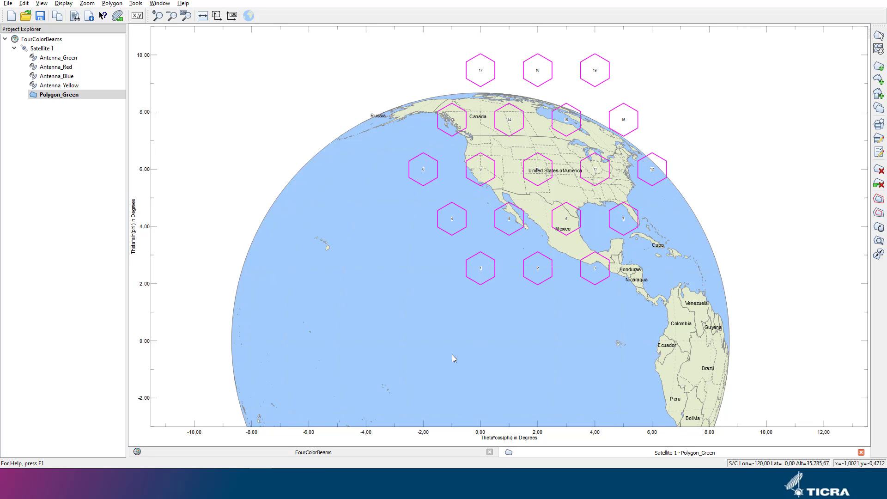
click(878, 36)
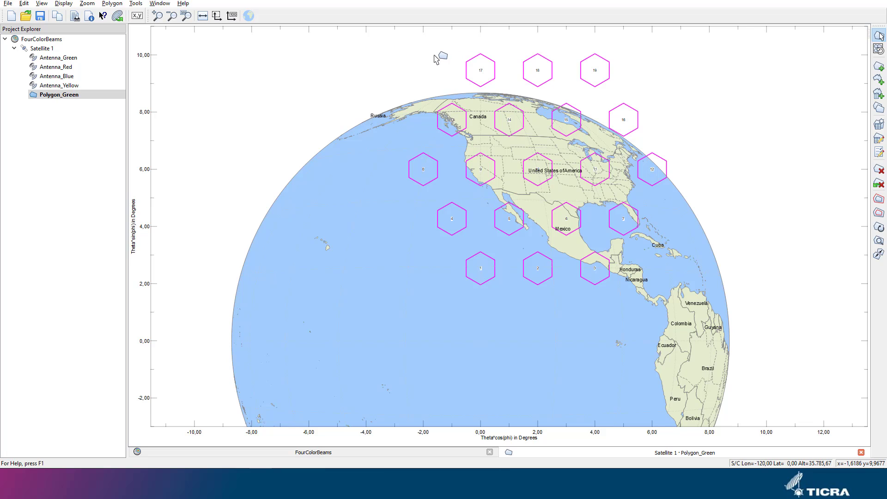
drag(434, 54, 620, 84)
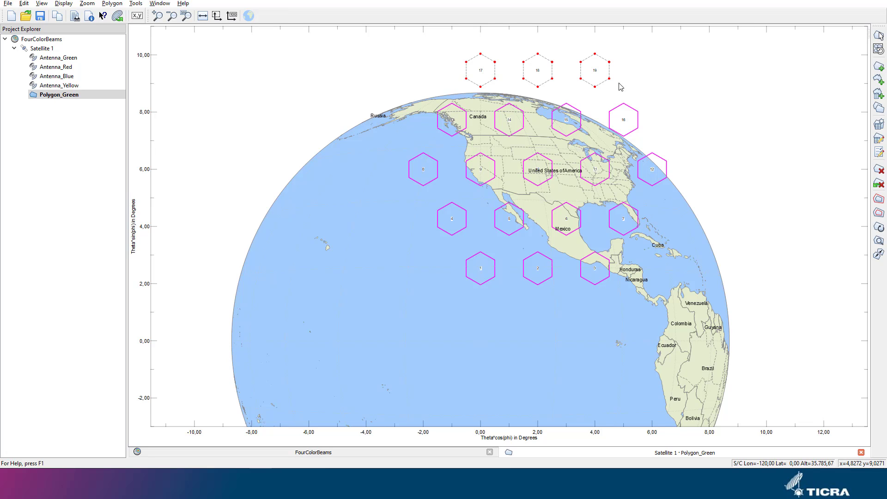
key(Delete)
click(878, 36)
drag(449, 306, 620, 265)
key(Delete)
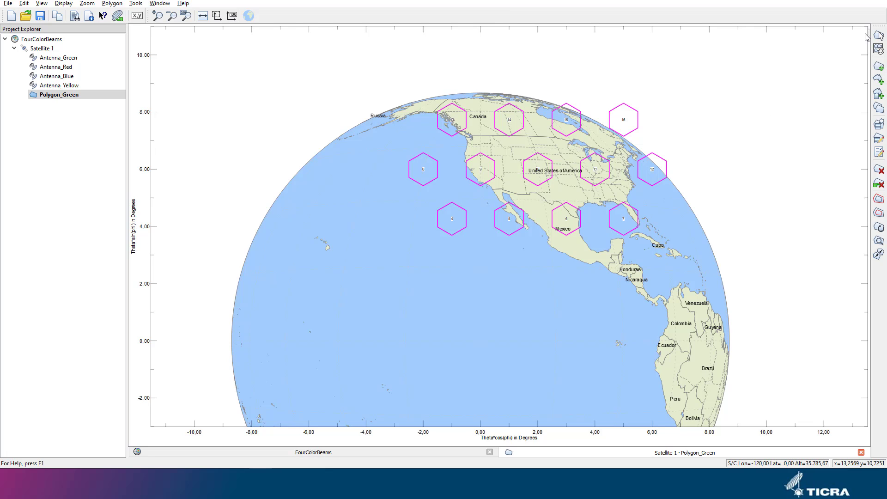
- Select all remaining hexagons and set their line style colour to green #00aa00
click(879, 36)
drag(364, 96, 666, 250)
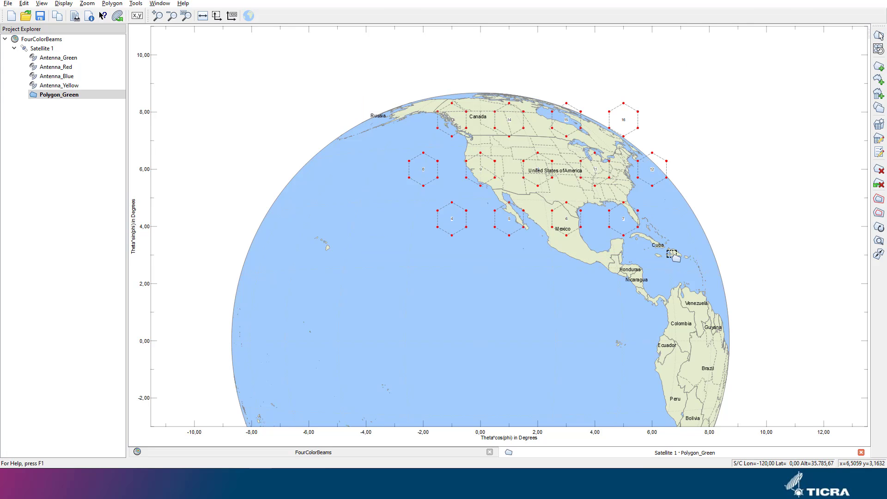
right_click(668, 252)
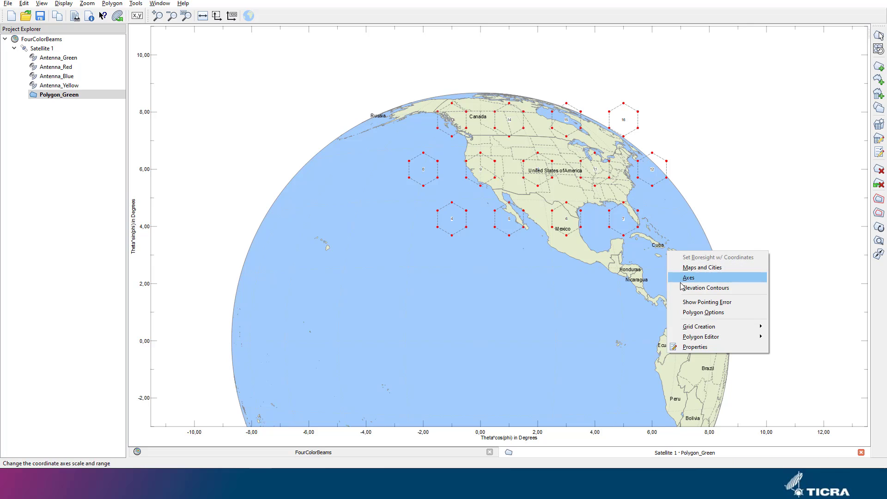
click(690, 347)
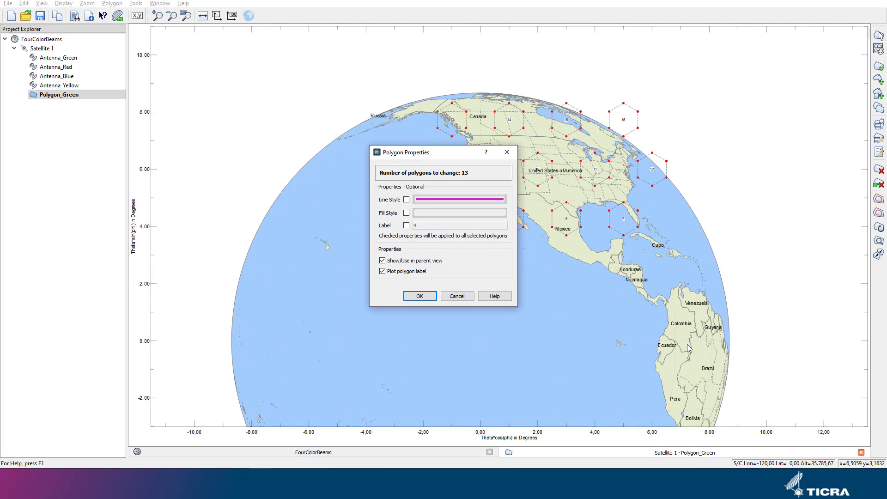
click(406, 200)
click(428, 200)
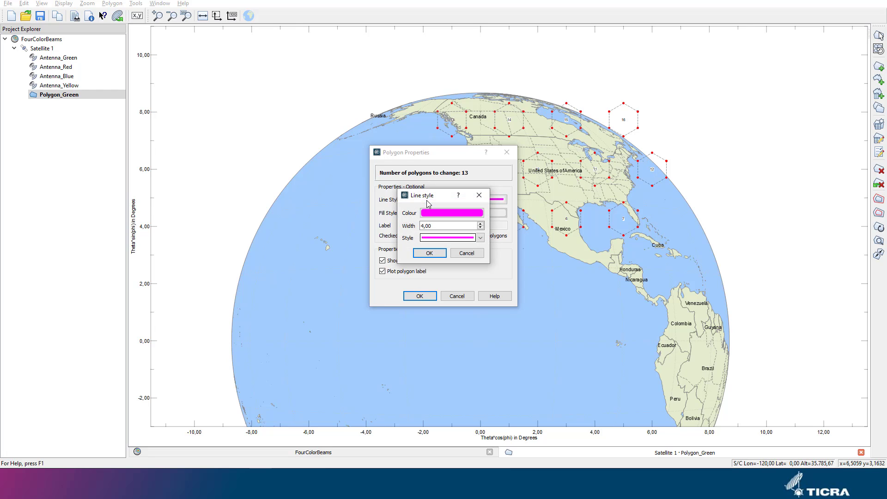
click(429, 214)
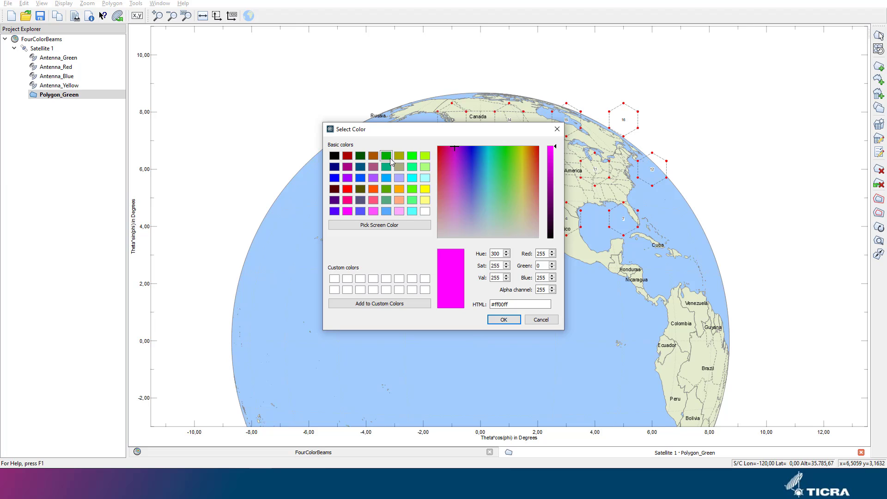
click(390, 159)
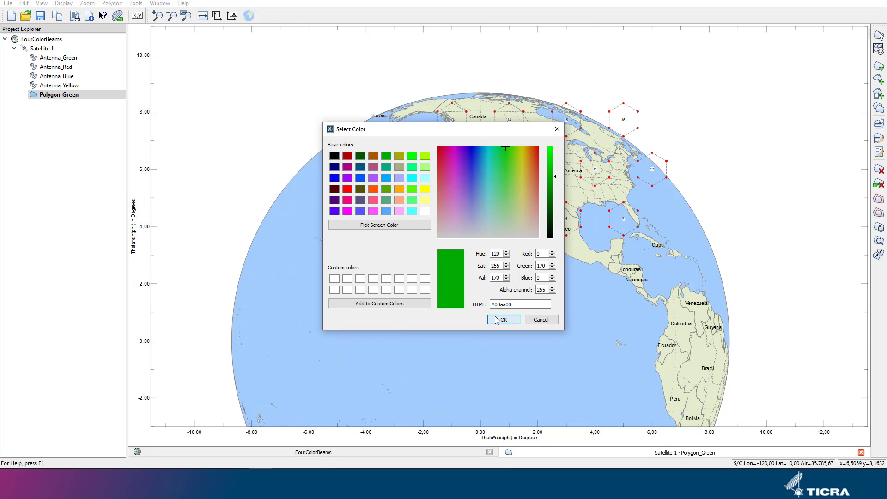
click(496, 319)
click(429, 253)
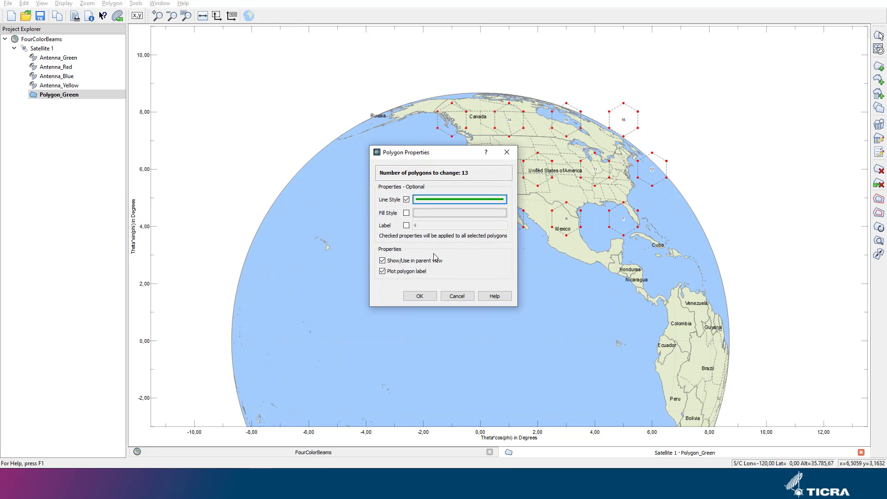
- Fill the selected hexagons with foreground colour #00aa00 at alpha 128, and apply the polygon properties
click(407, 213)
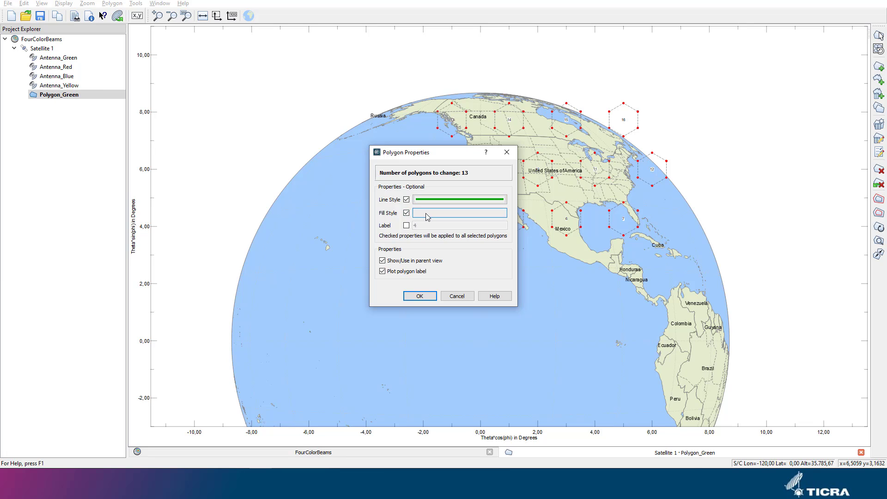
click(429, 215)
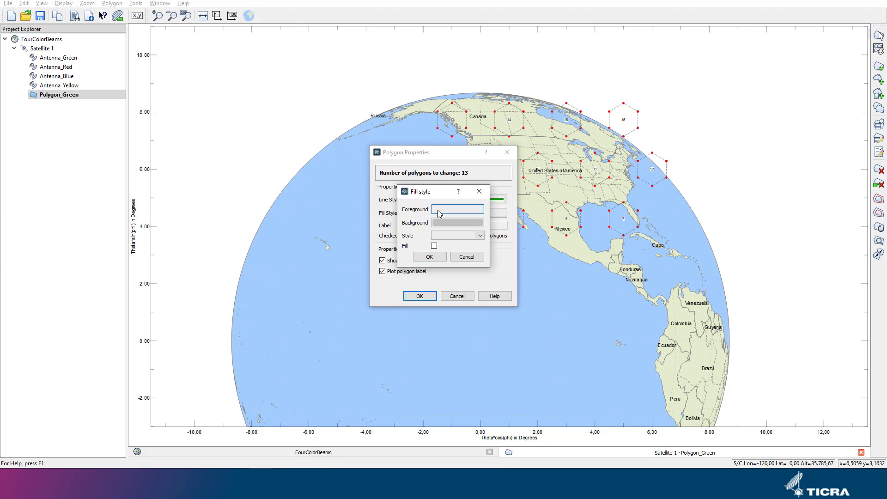
click(439, 213)
click(387, 157)
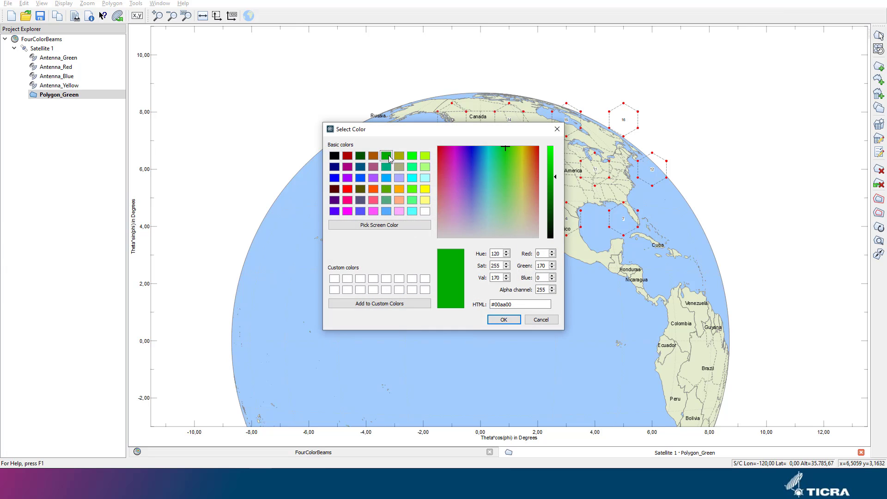
drag(546, 289, 525, 286)
text(128)
click(512, 319)
click(435, 246)
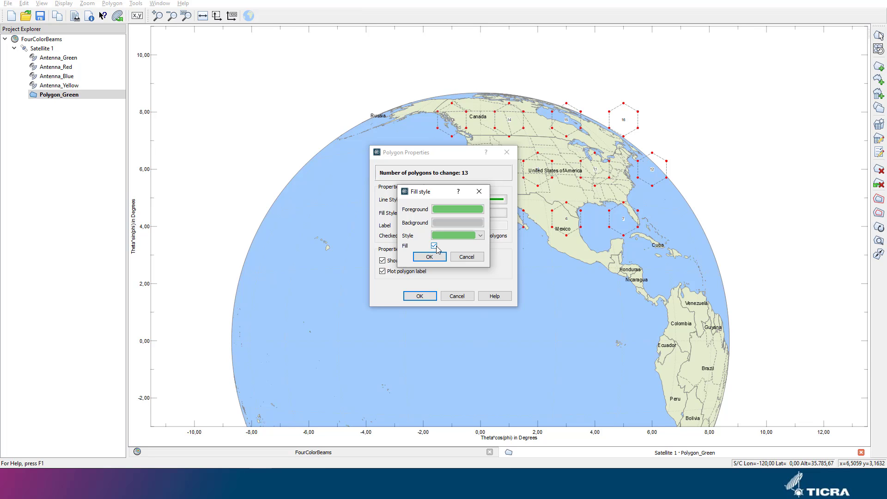
click(429, 256)
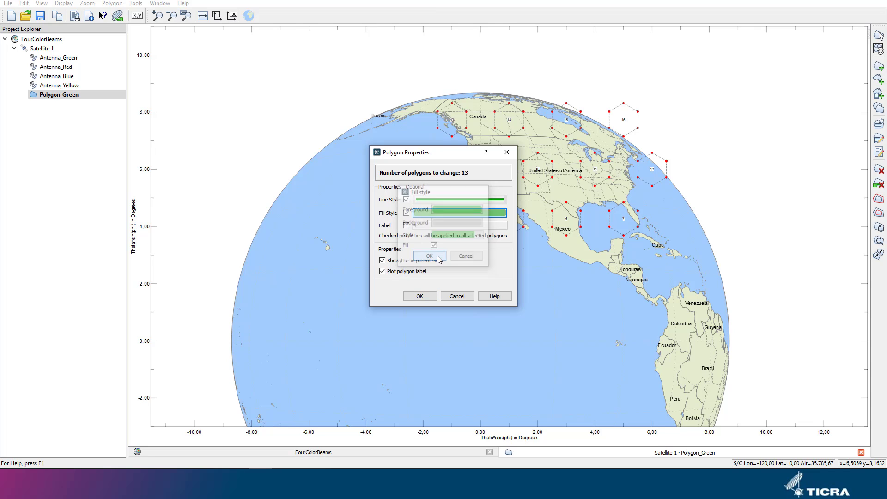
click(429, 294)
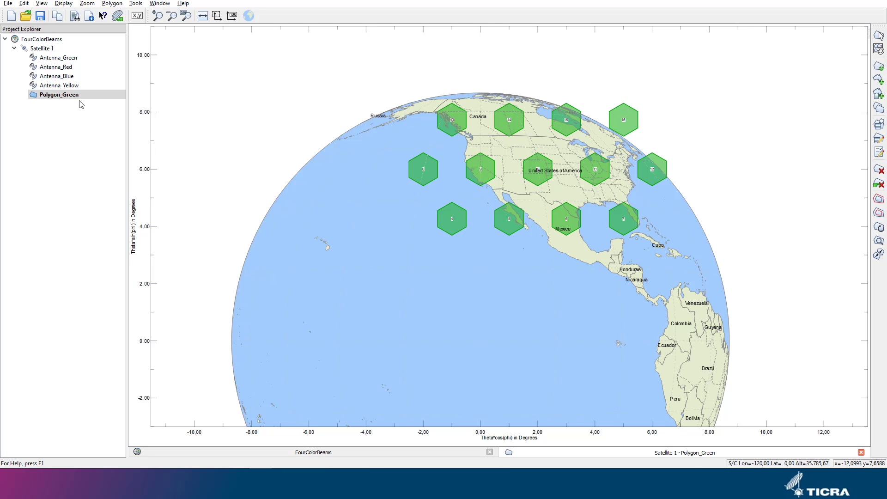
- Copy Polygon_Green into Satellite 1 under the name Polygon_Red
drag(70, 99, 64, 50)
key(BackSpace)
key(BackSpace)
key(BackSpace)
key(BackSpace)
key(BackSpace)
key(BackSpace)
key(BackSpace)
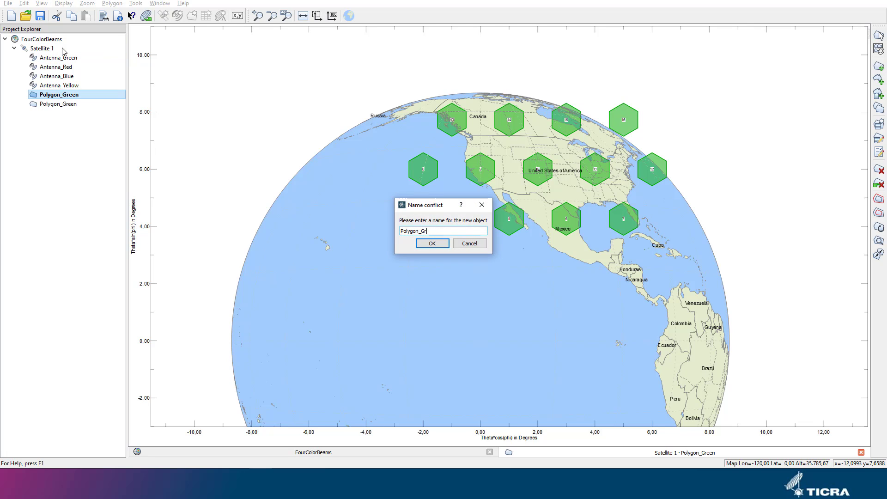
text(Red)
key(Return)
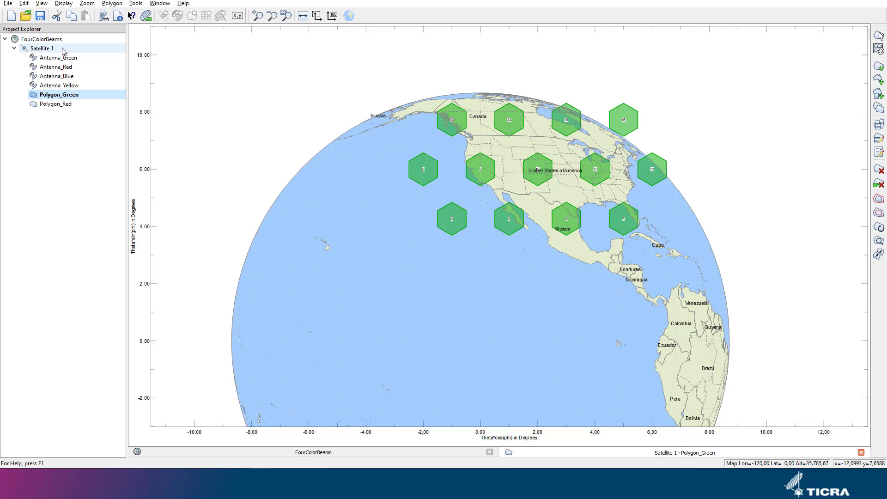
- Make another copy of Polygon_Green in Satellite 1, named Polygon_Blue
drag(58, 94, 52, 49)
key(BackSpace)
key(BackSpace)
key(BackSpace)
key(BackSpace)
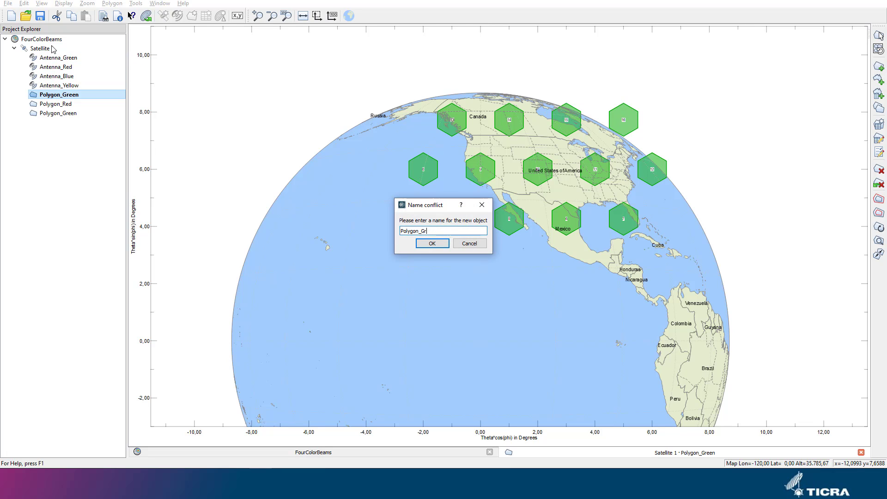
text(Blue)
key(Return)
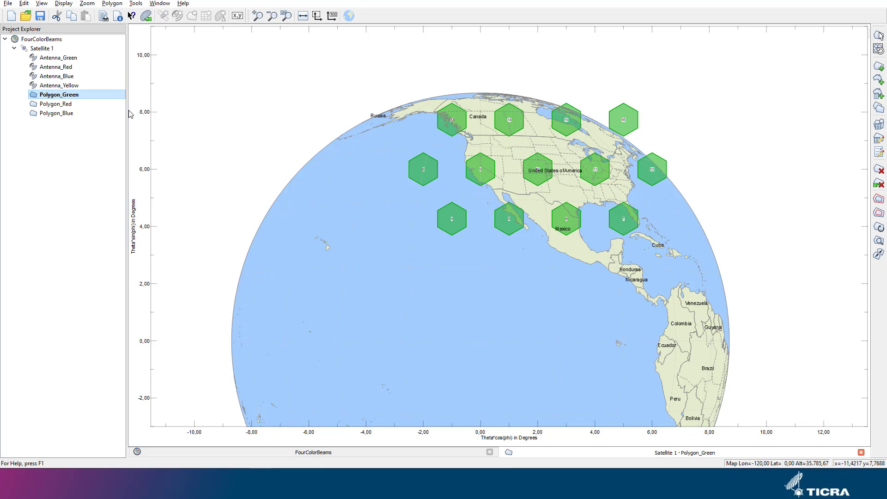
- Make a third copy of Polygon_Green in Satellite 1, named Polygon_Yellow
drag(52, 98, 53, 51)
key(BackSpace)
key(BackSpace)
key(BackSpace)
key(BackSpace)
key(BackSpace)
key(BackSpace)
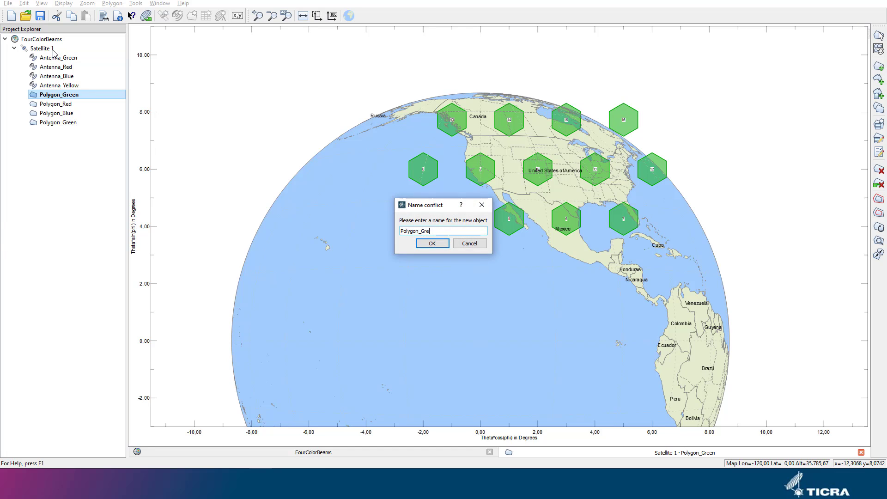
text(Yellow)
key(Return)
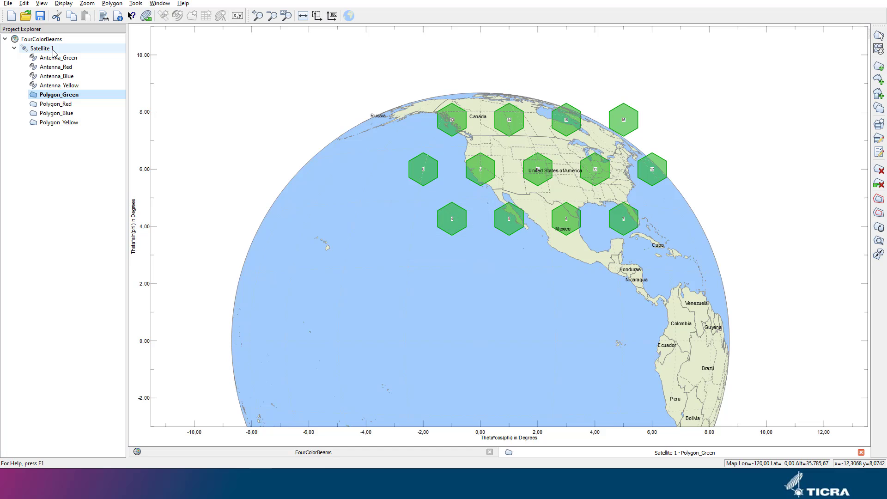
- Open Polygon_Red and delete all of its copied green hexagons
double_click(51, 105)
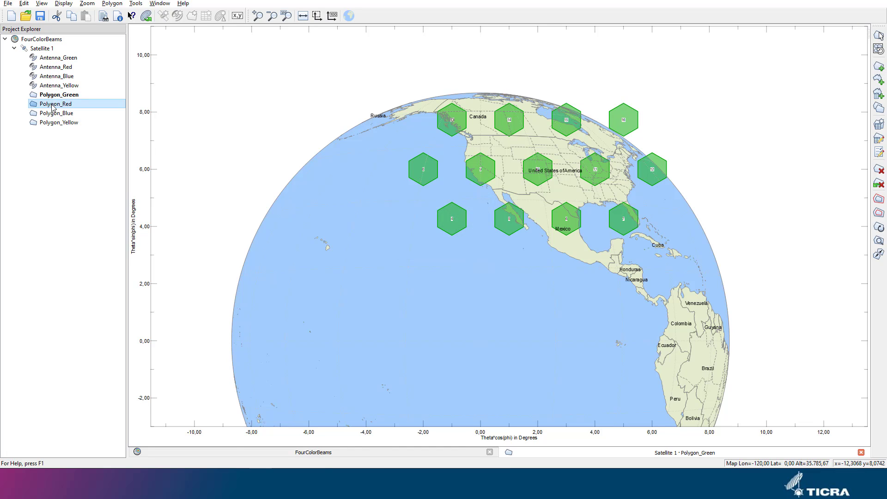
click(879, 36)
drag(353, 79, 695, 250)
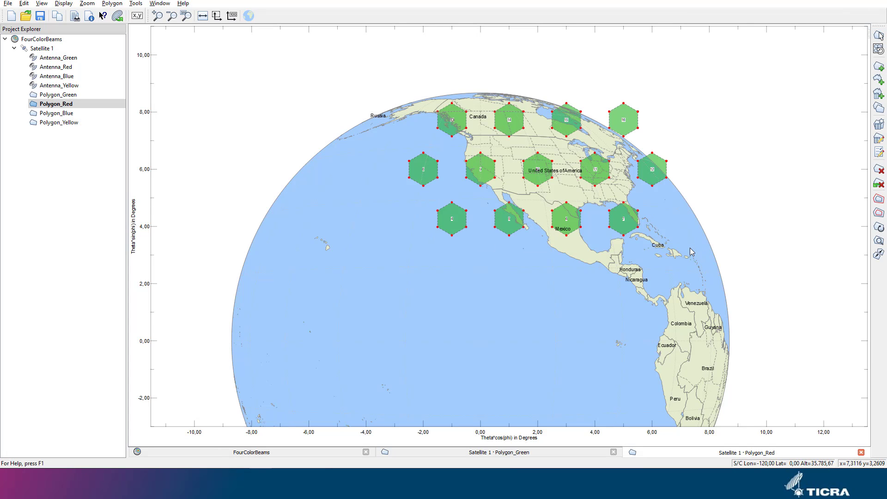
key(Delete)
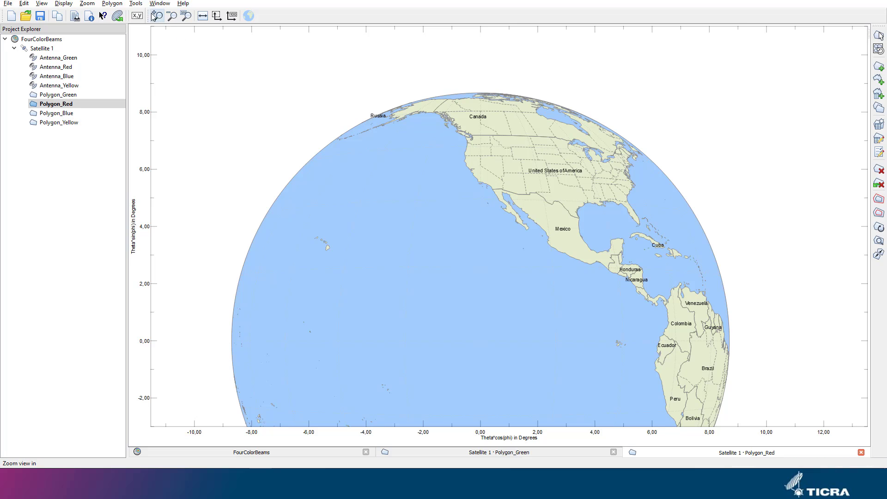
- Create a regular triangular grid of hexagons in Polygon_Red with X Origin 3 and Y Origin 6
click(135, 4)
mouse_move(152, 14)
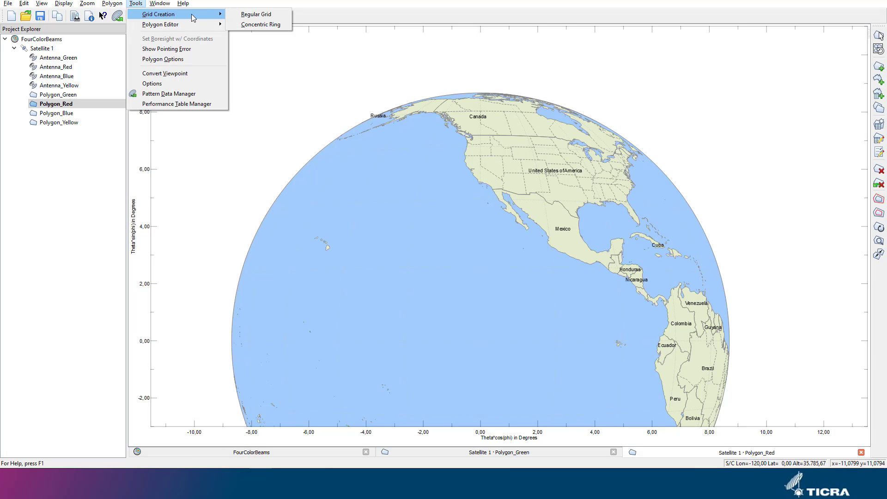
click(234, 14)
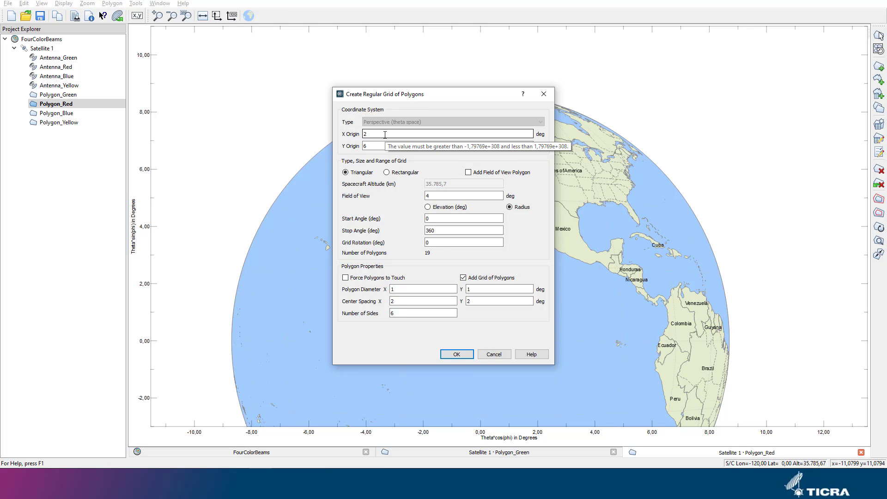
double_click(364, 134)
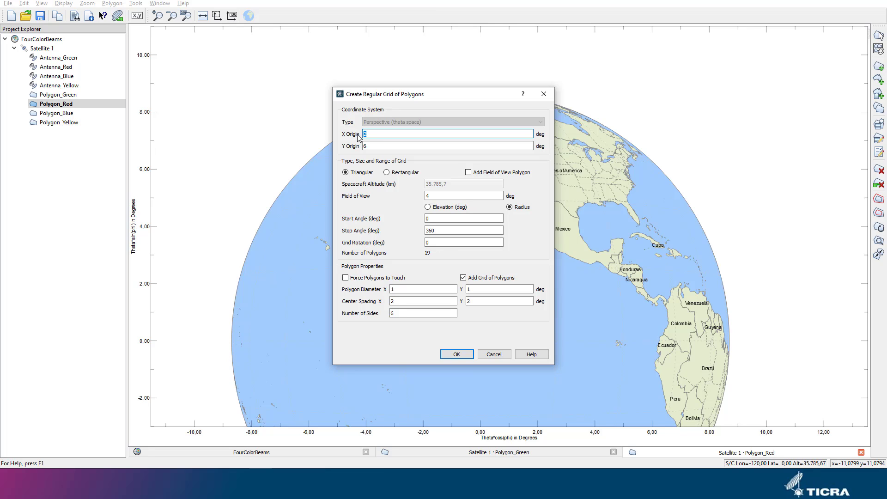
text(3)
click(456, 355)
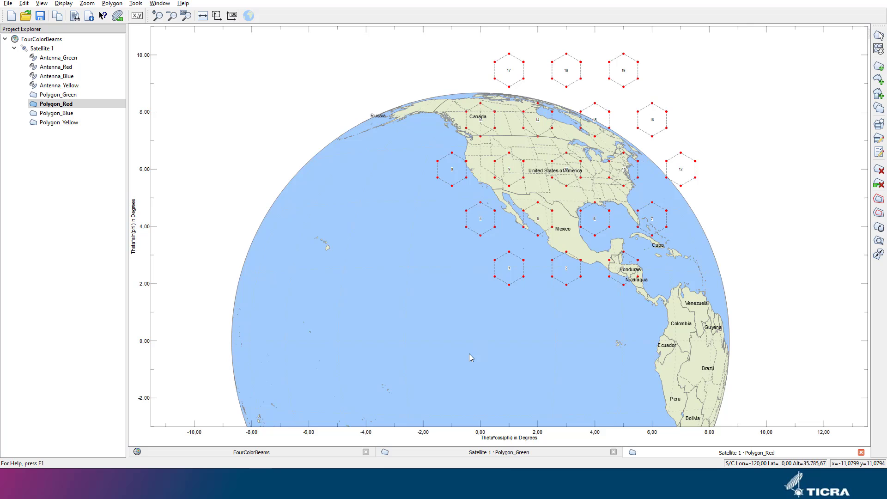
click(469, 354)
- Delete the uppermost and lowermost rows of three hexagons from the Polygon_Red grid
click(878, 36)
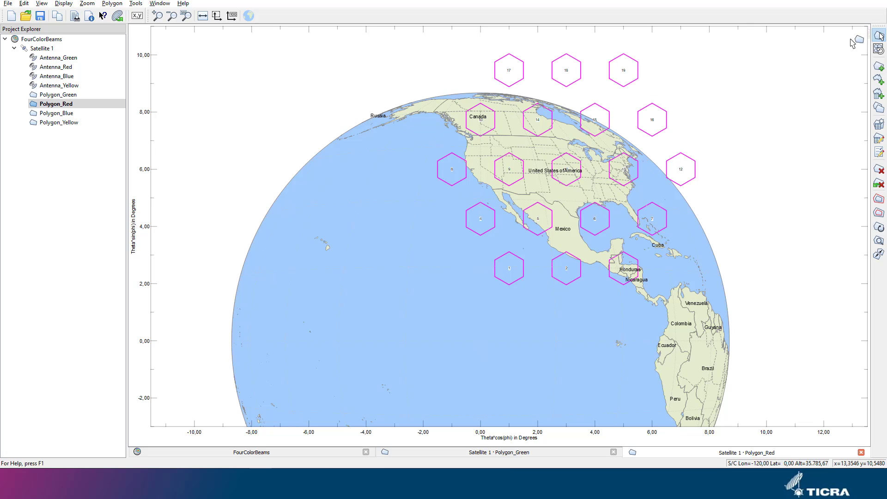
drag(474, 44, 688, 88)
key(Delete)
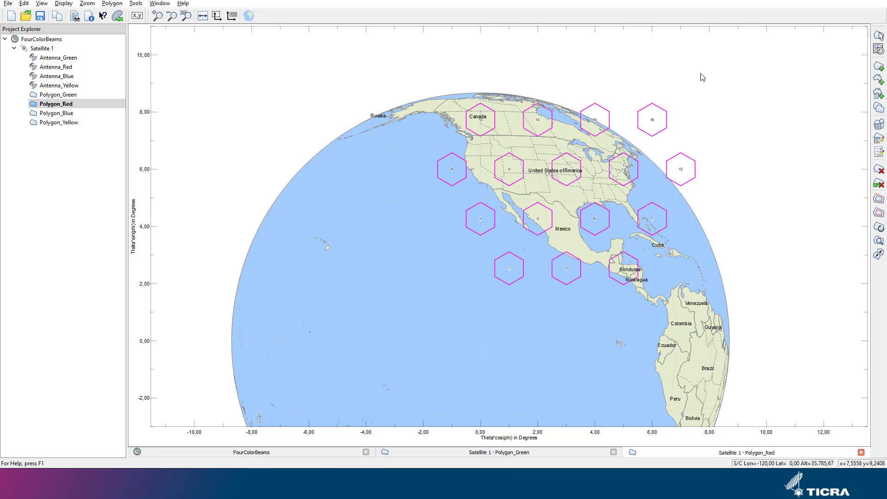
drag(478, 308, 643, 255)
key(Delete)
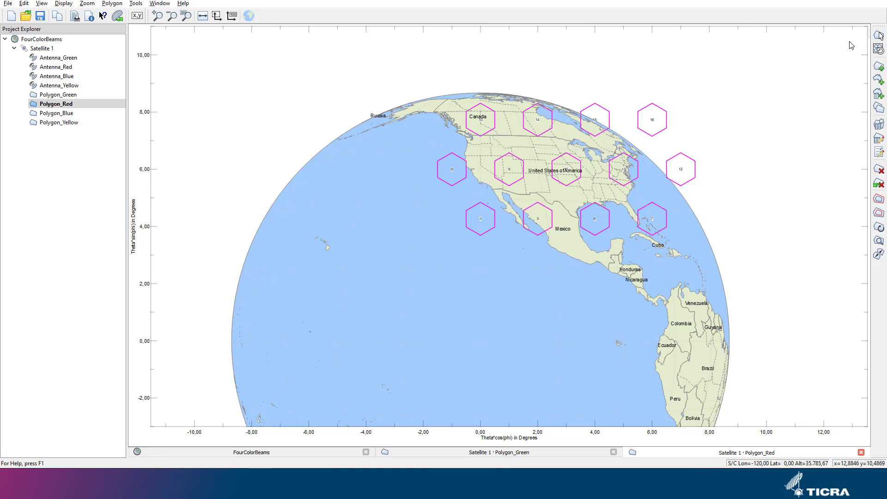
- Select all remaining Polygon_Red hexagons and set their line colour to red in the polygon properties
drag(400, 88, 692, 254)
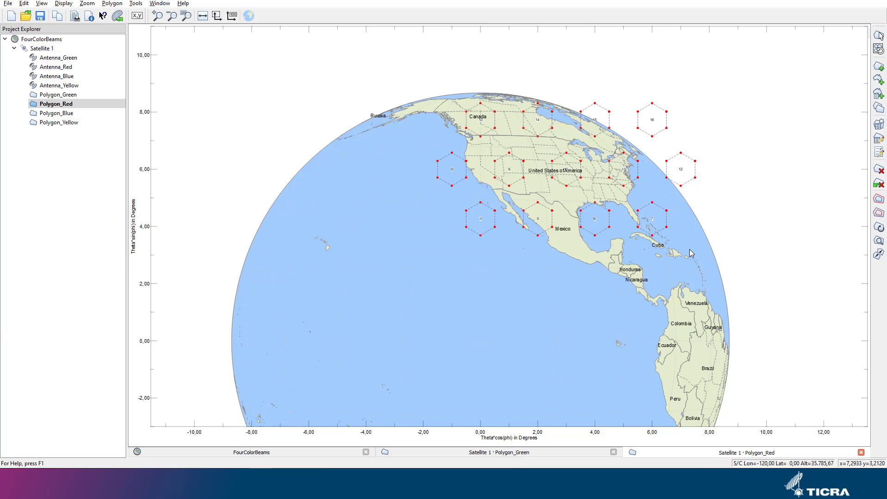
right_click(692, 254)
click(739, 345)
click(436, 199)
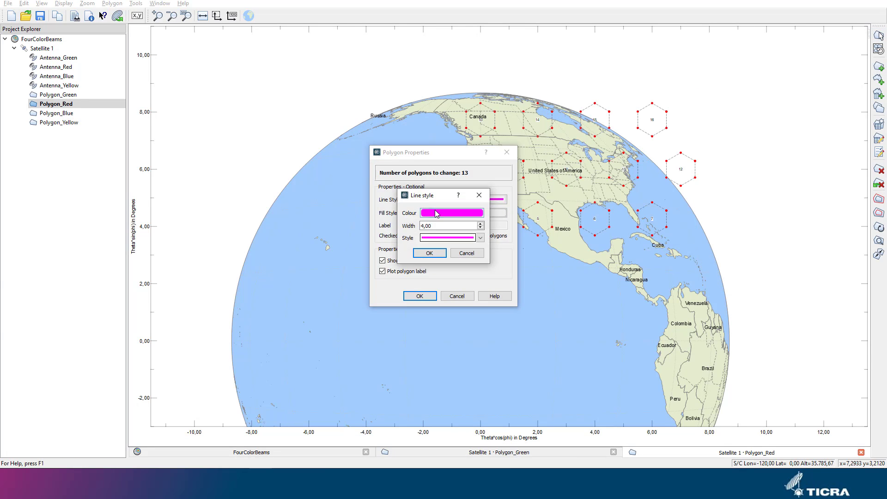
click(436, 213)
click(366, 217)
click(505, 319)
click(429, 253)
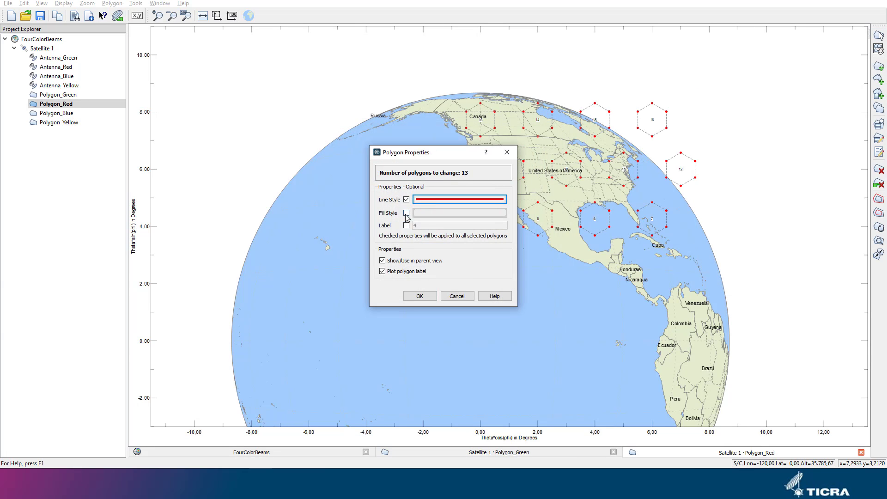
- Fill the selected Polygon_Red hexagons with foreground colour #ff0000 at alpha 128, and apply the polygon properties
click(437, 213)
click(447, 210)
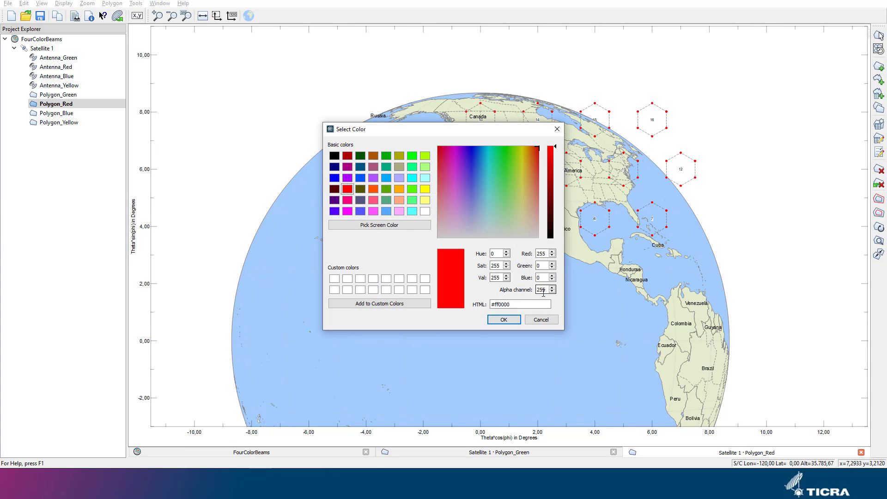
double_click(543, 292)
text(128)
click(517, 322)
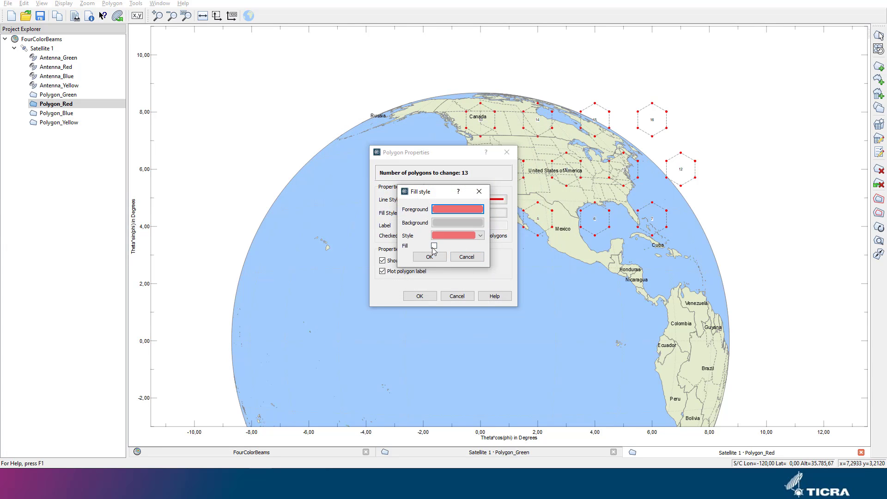
click(434, 246)
click(430, 257)
click(420, 296)
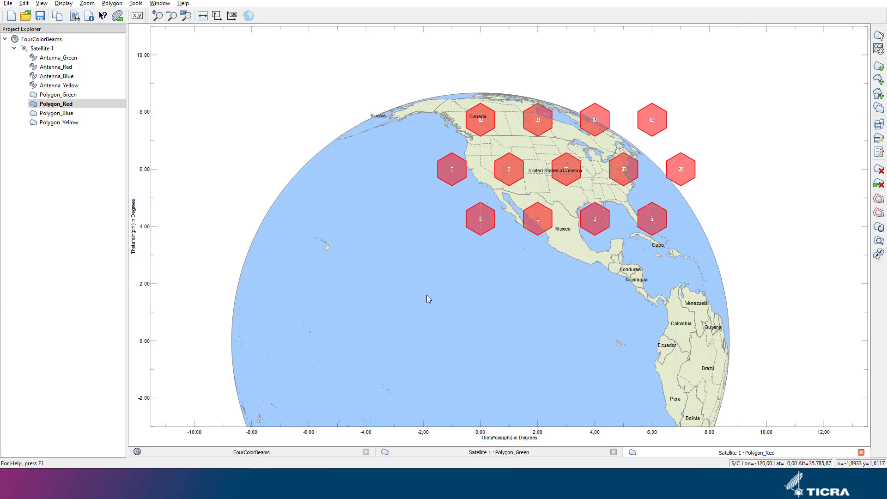
- Open Polygon_Blue and delete all of its copied green hexagons
double_click(57, 113)
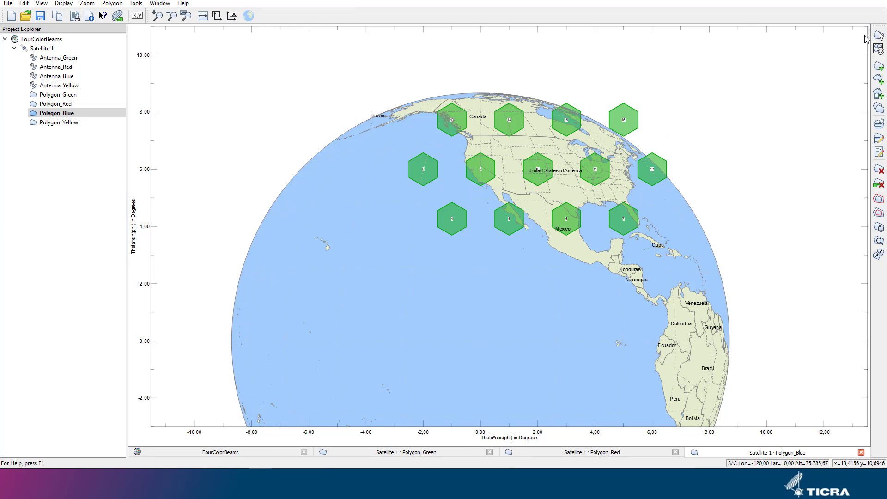
drag(378, 91, 708, 280)
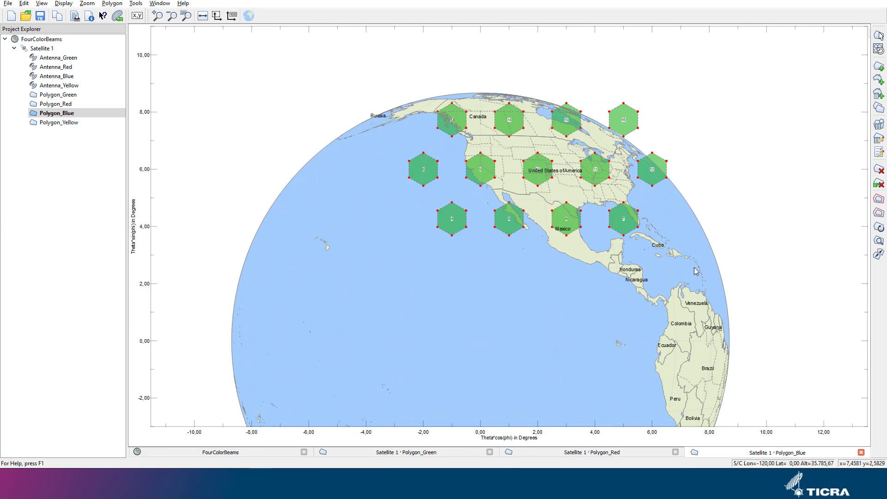
key(Delete)
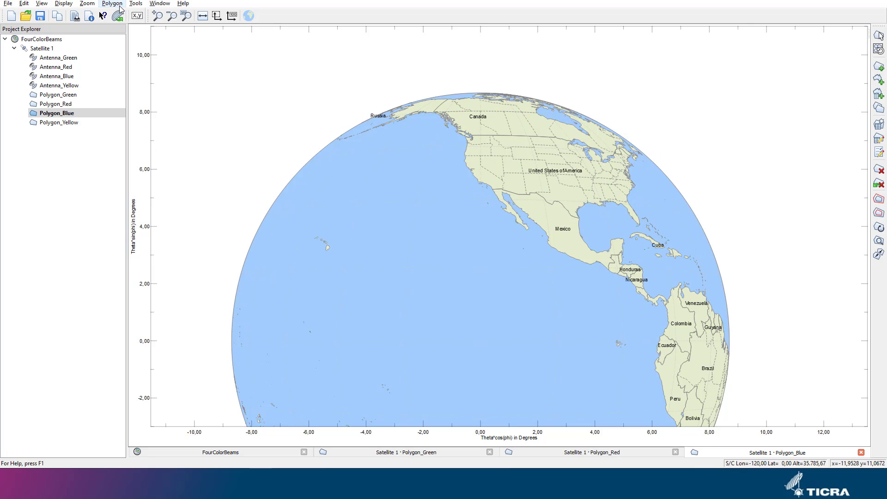
- Create a regular triangular grid of hexagons in Polygon_Blue with X Origin 2,5 and Y Origin 6,865
click(136, 4)
mouse_move(187, 16)
click(249, 14)
click(390, 133)
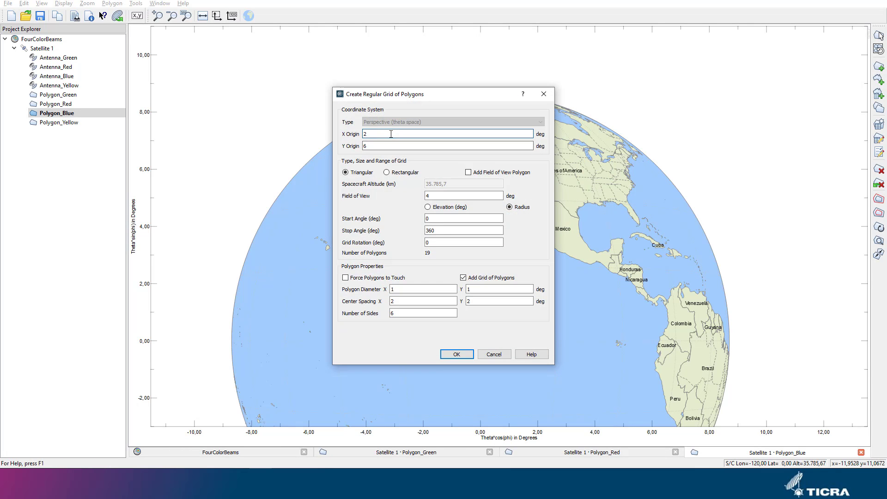
click(373, 145)
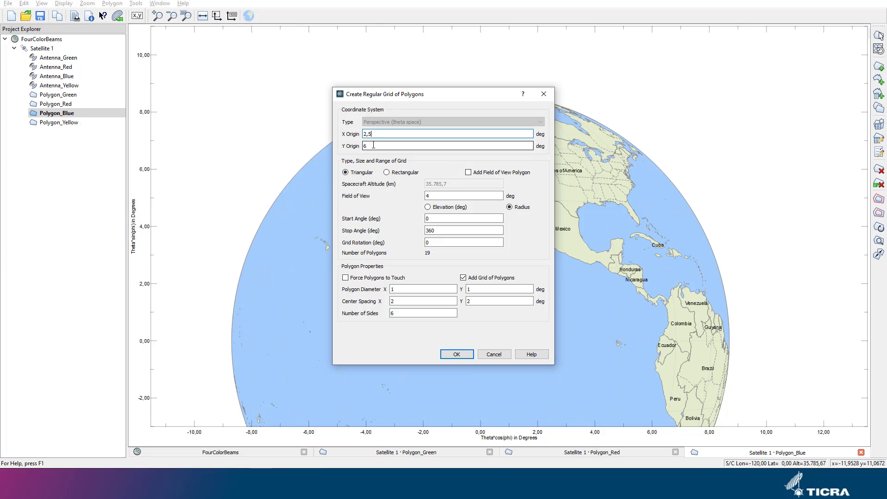
text(,8)
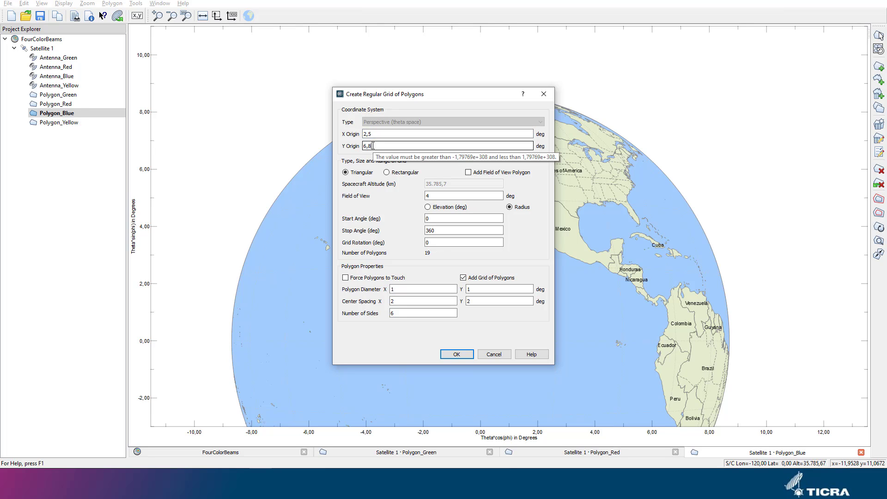
text(65)
click(456, 354)
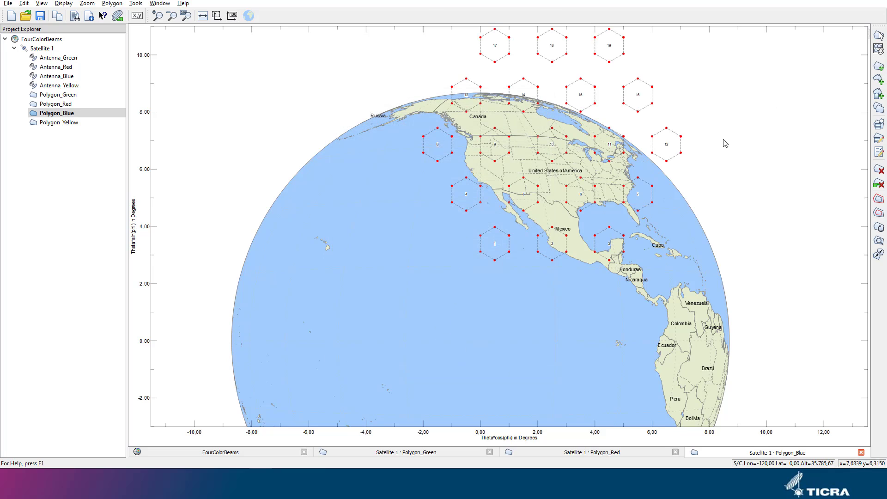
- Delete the uppermost and lowermost rows of three hexagons from the Polygon_Blue grid
click(875, 38)
drag(448, 38, 645, 61)
key(Delete)
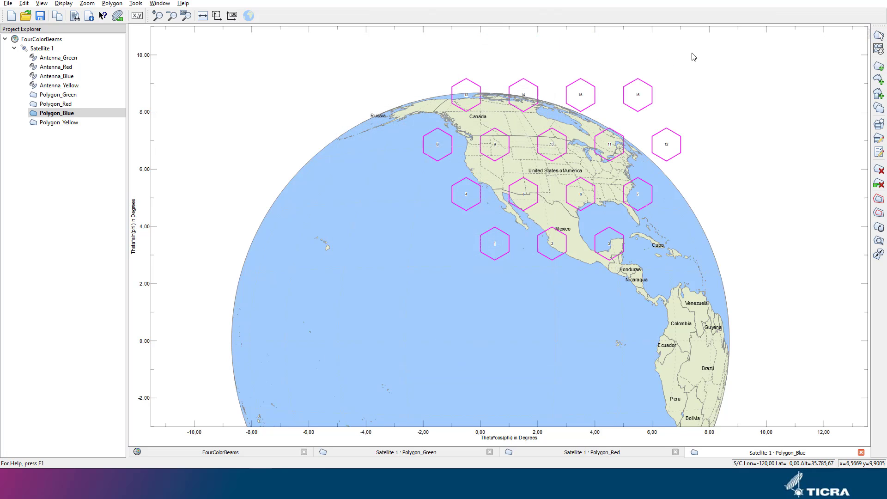
click(877, 37)
drag(468, 271, 660, 233)
key(Delete)
- Select all remaining Polygon_Blue hexagons and set their line colour to blue in the polygon properties
click(877, 37)
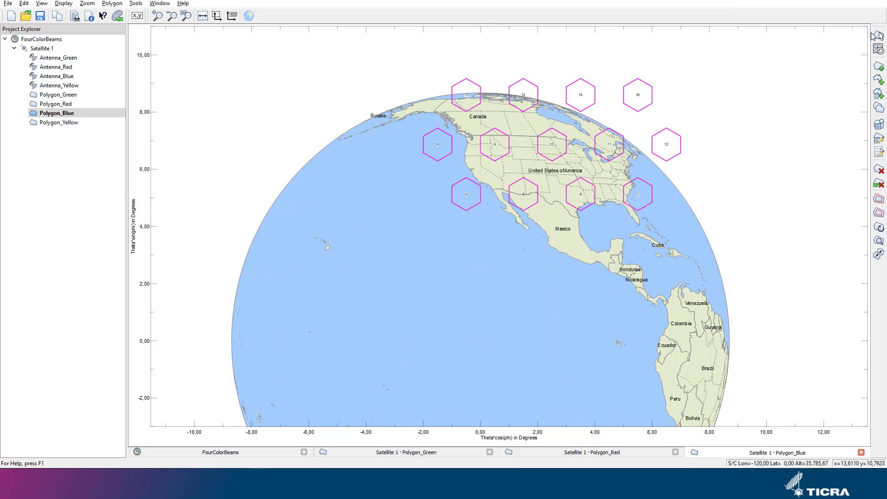
drag(385, 67, 677, 218)
right_click(679, 227)
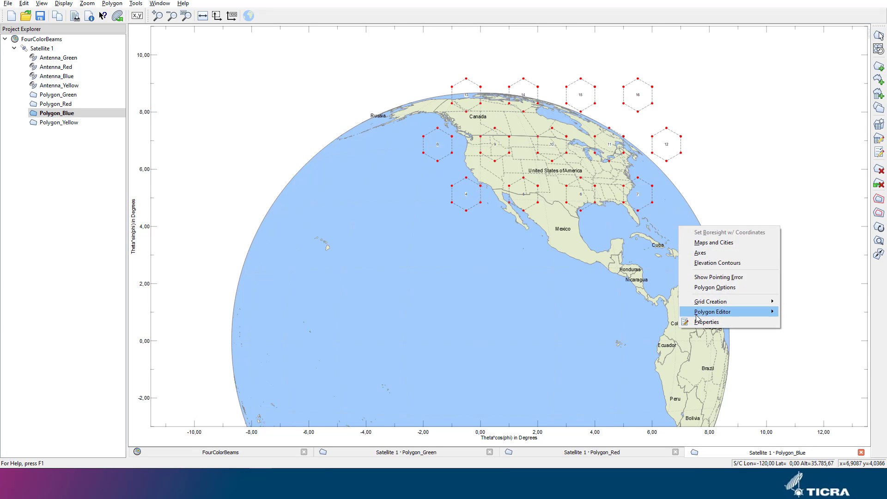
click(698, 323)
click(406, 199)
click(418, 202)
click(452, 213)
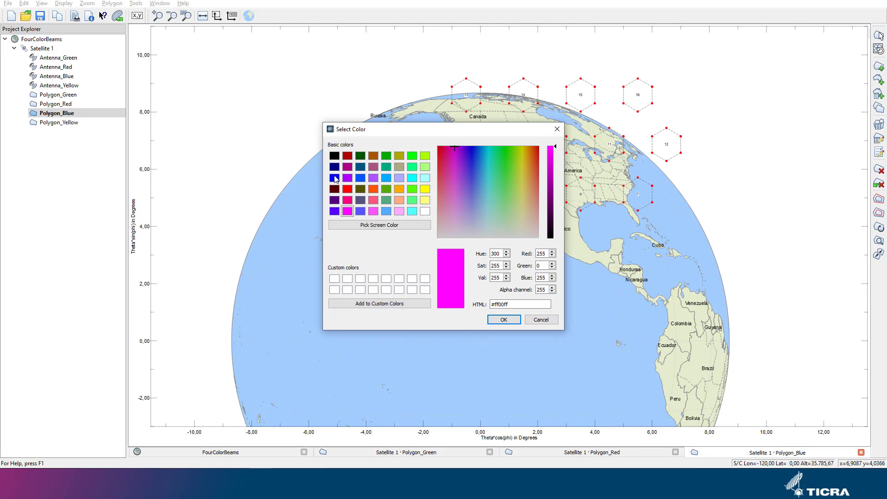
click(337, 178)
click(504, 321)
click(437, 258)
- Fill the selected Polygon_Blue hexagons with foreground colour #0000ff at alpha 128, and apply the polygon properties
click(428, 214)
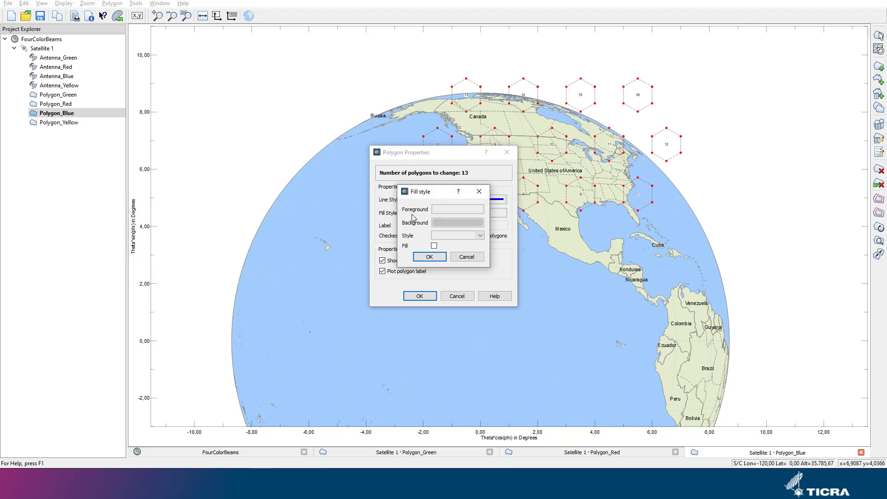
click(455, 212)
click(338, 179)
drag(548, 289, 507, 292)
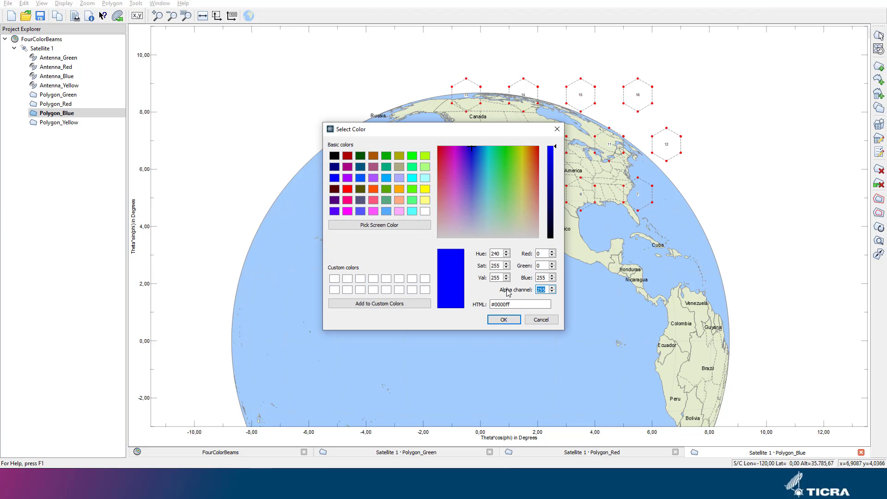
text(128)
click(507, 318)
click(434, 246)
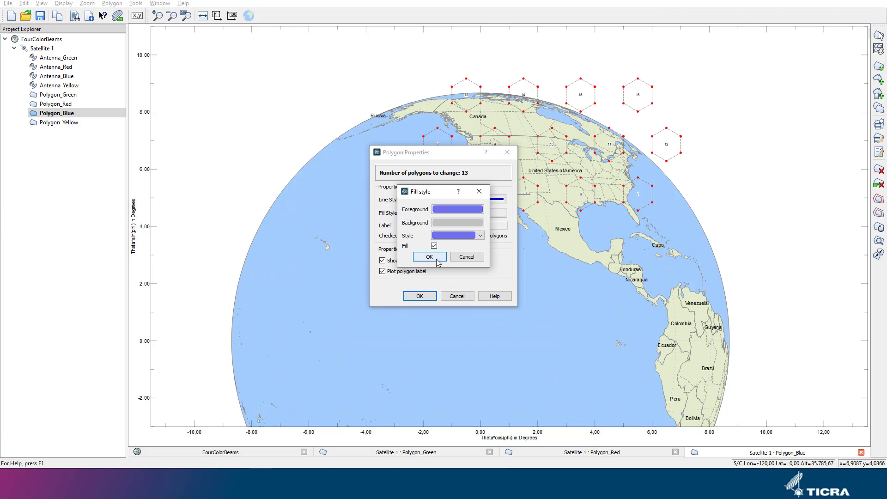
click(429, 257)
click(419, 296)
- Open Polygon_Yellow and delete all of its copied green hexagons
double_click(59, 122)
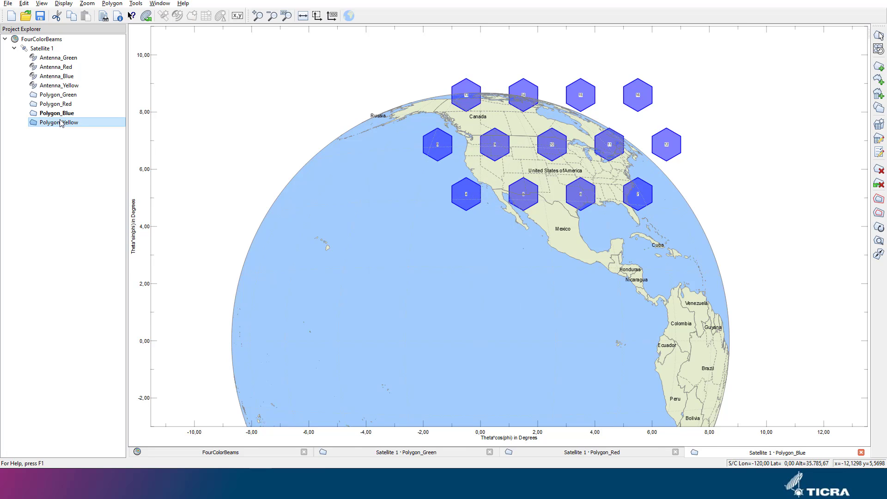
drag(396, 92, 700, 273)
key(Delete)
- Create a regular triangular grid of hexagons in Polygon_Yellow with X Origin 1,5 and Y Origin 6,865
click(121, 5)
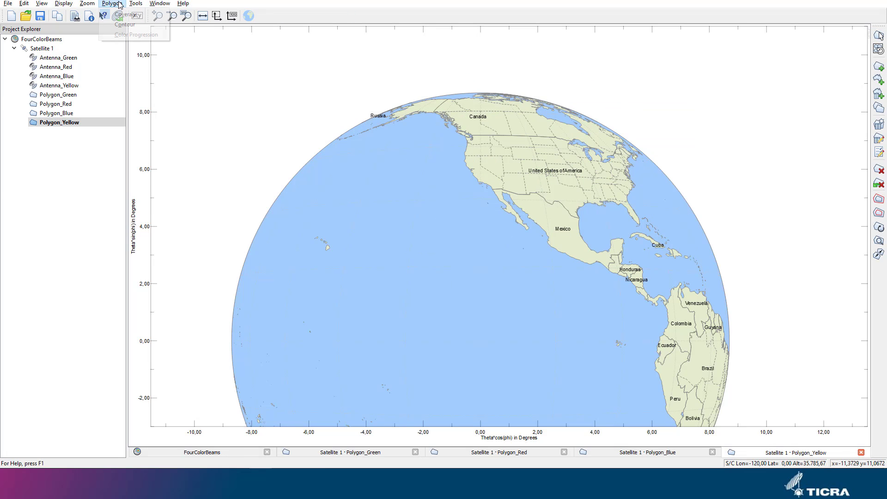
mouse_move(136, 4)
mouse_move(176, 15)
click(259, 14)
key(BackSpace)
text(1,5)
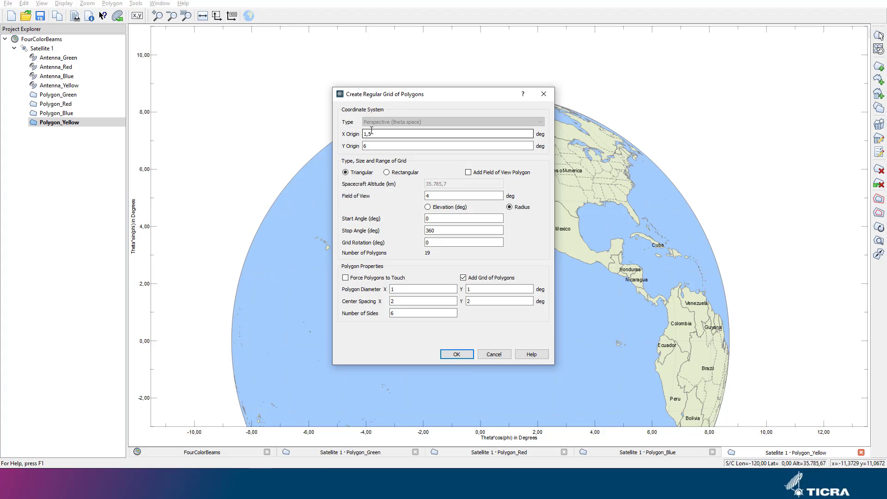
click(371, 145)
text(,865)
key(Return)
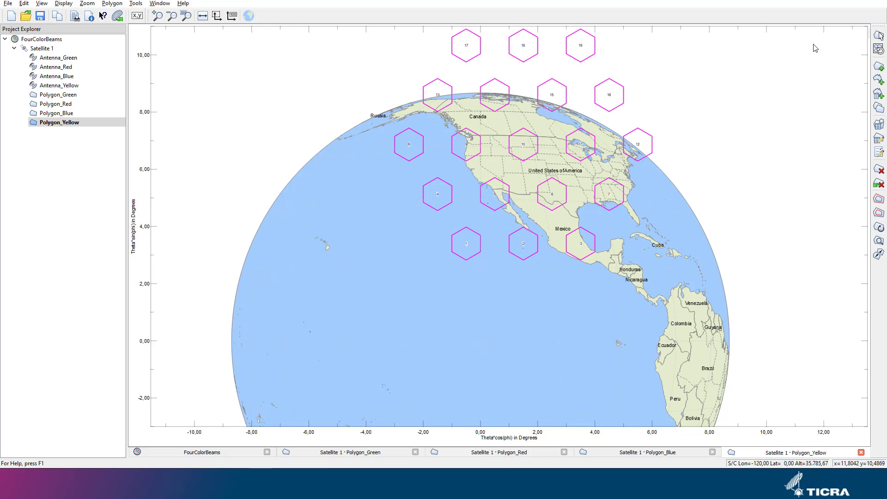
- Delete the uppermost and lowermost rows of three hexagons from the Polygon_Yellow grid
drag(414, 33, 621, 65)
key(Delete)
drag(445, 226, 602, 272)
key(Delete)
- Select all remaining Polygon_Yellow hexagons and set their line colour to #ffff00 in the polygon properties
drag(361, 66, 676, 228)
right_click(578, 219)
click(594, 315)
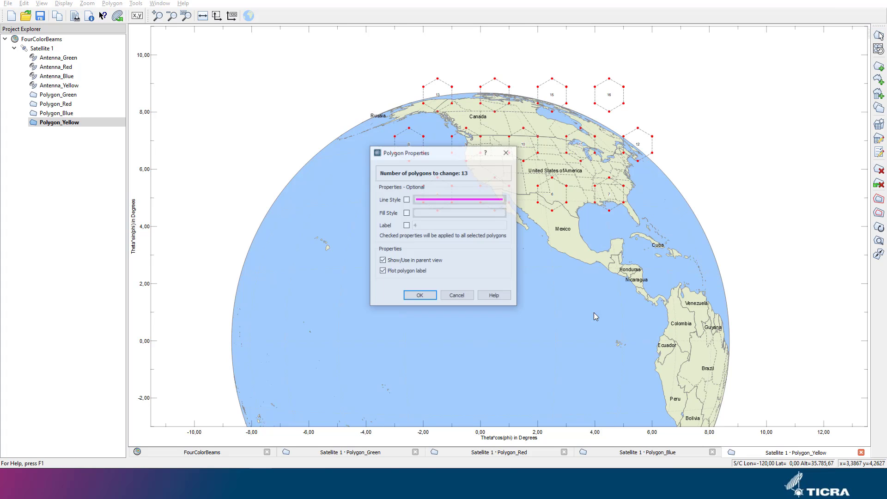
click(408, 199)
click(422, 199)
click(427, 212)
click(423, 192)
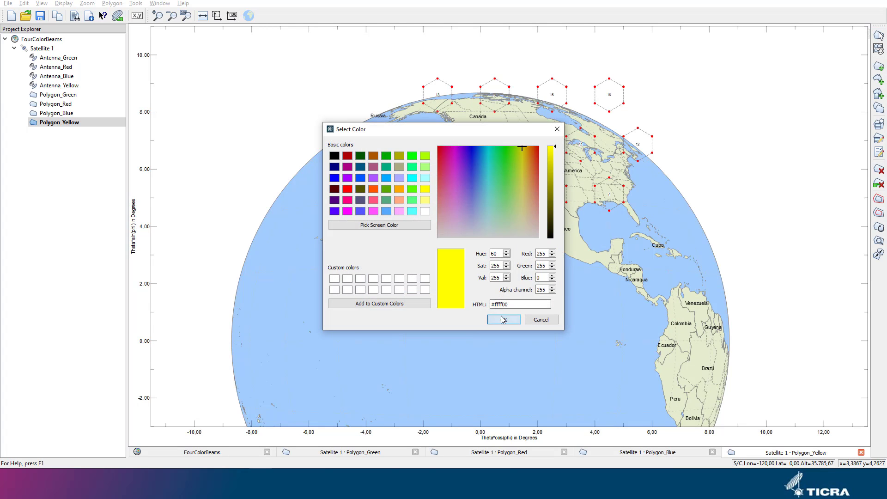
click(505, 319)
click(439, 252)
- Fill the selected Polygon_Yellow hexagons with foreground colour #ffff00 at alpha 128, and show all four sets together in the FourColorBeams view
click(409, 213)
click(414, 213)
click(435, 209)
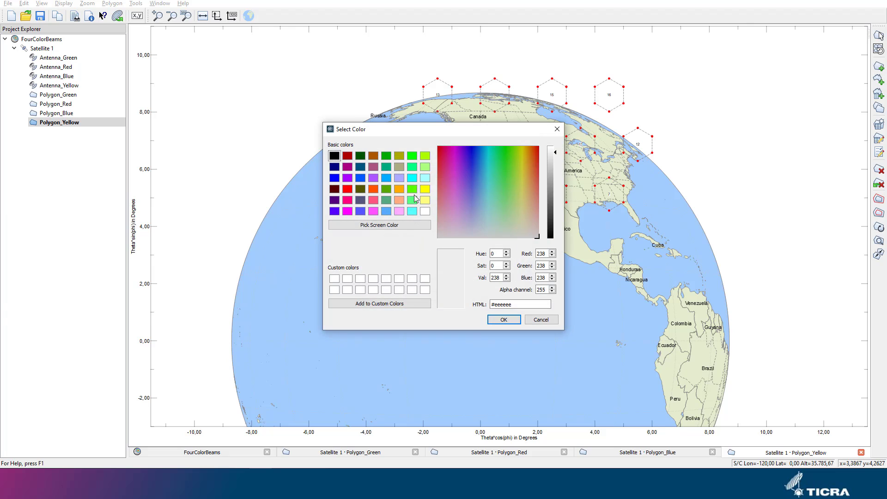
click(425, 190)
drag(548, 290, 529, 289)
text(128)
click(504, 319)
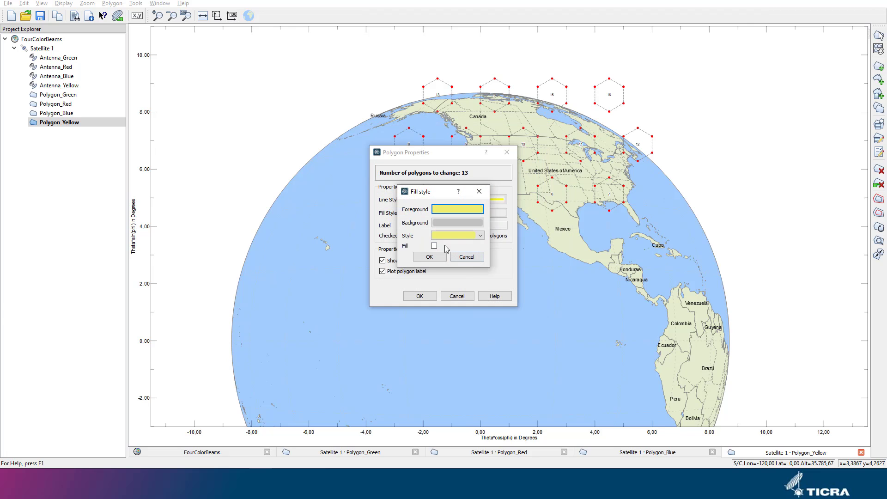
click(433, 255)
click(423, 294)
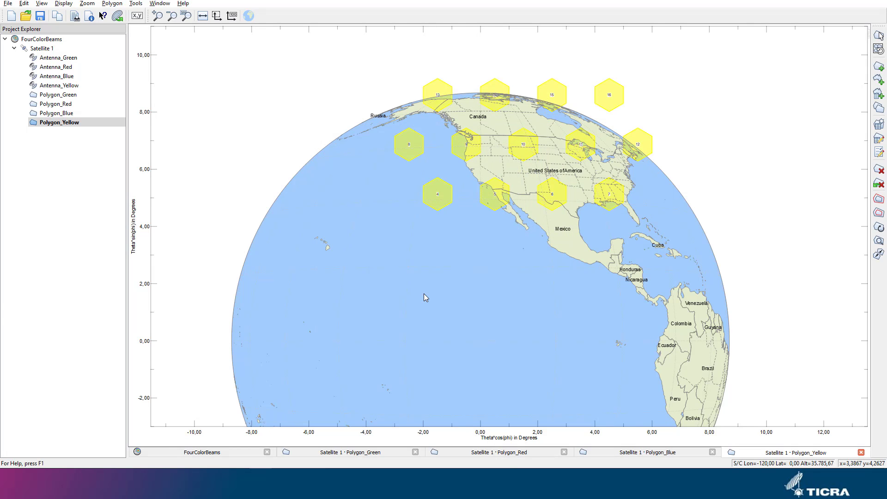
click(42, 39)
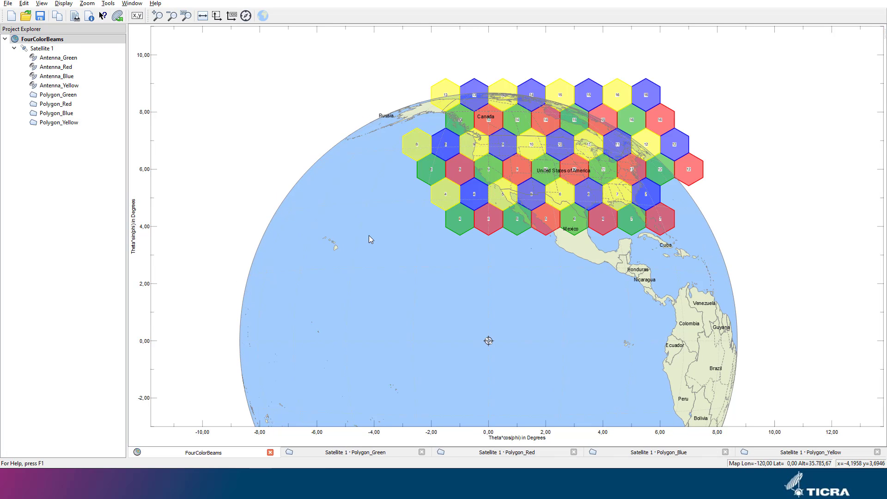